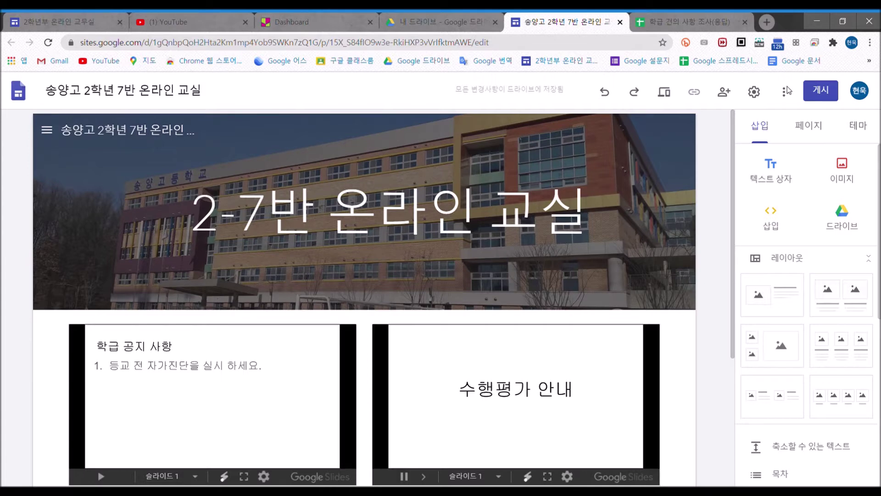
# Step: Examine the home page's embedded 학급 공지사항 and 수행 평가 안내 slides and the content types available for insertion
pyautogui.moveTo(643, 210)
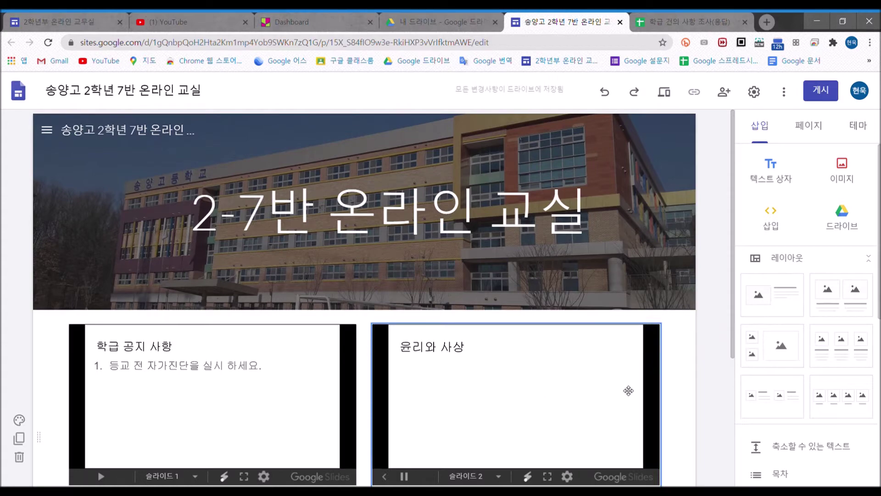
pyautogui.scroll(-4, 688, 391)
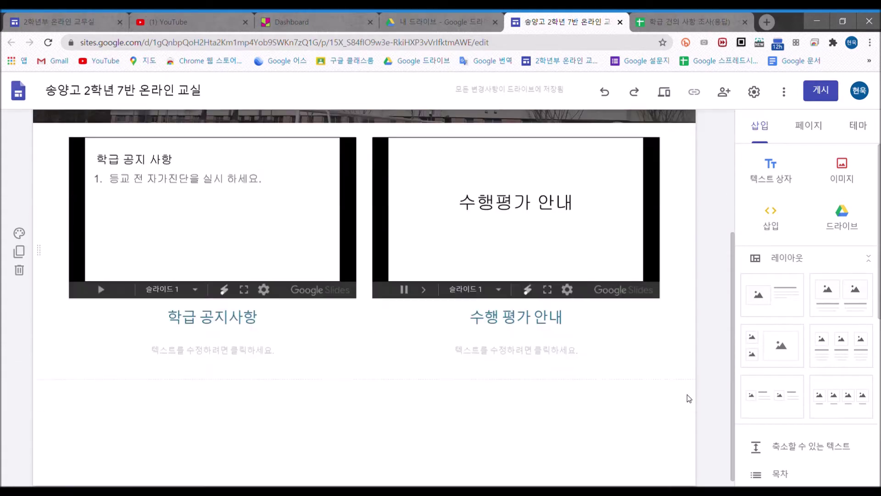
pyautogui.scroll(4, 688, 397)
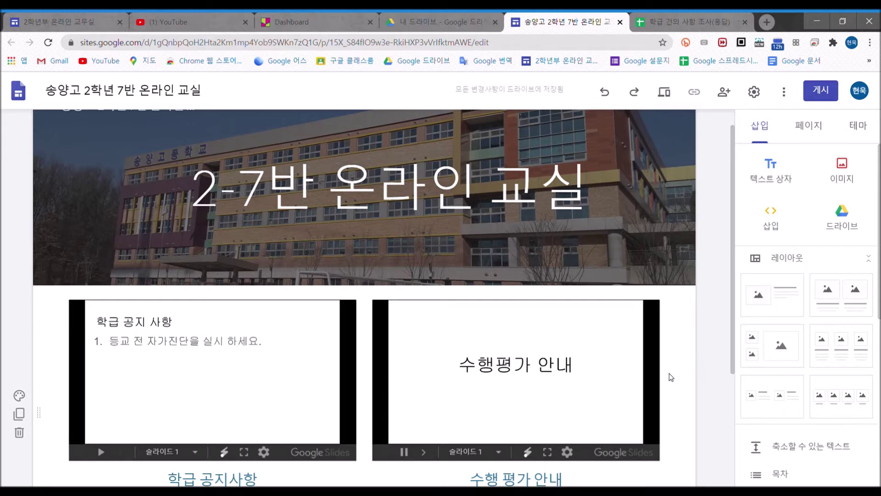
pyautogui.scroll(-3, 690, 374)
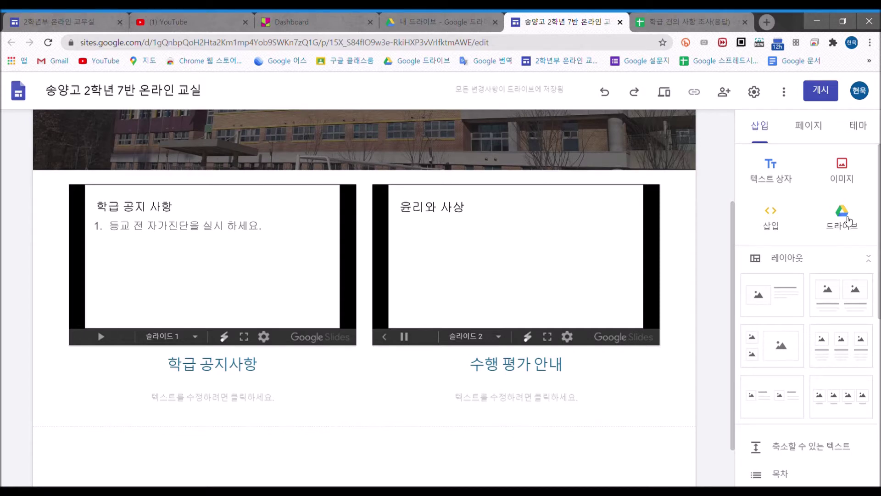
pyautogui.scroll(-7, 850, 321)
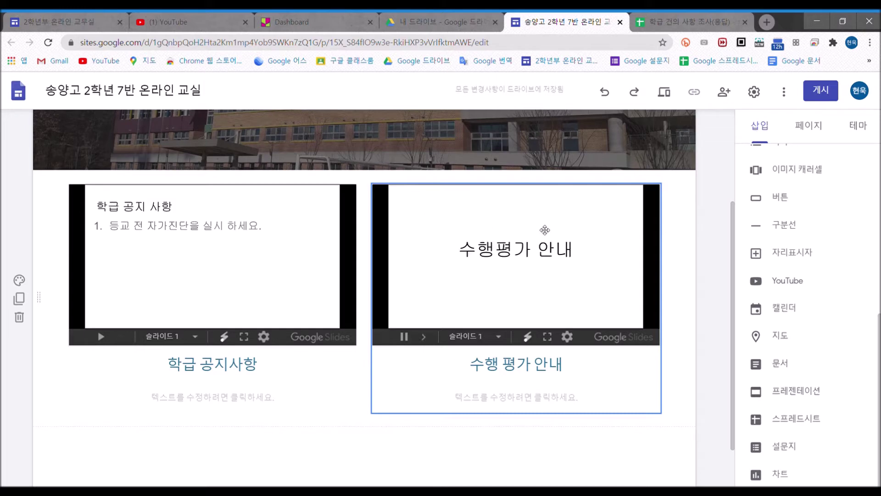
pyautogui.scroll(-1, 671, 366)
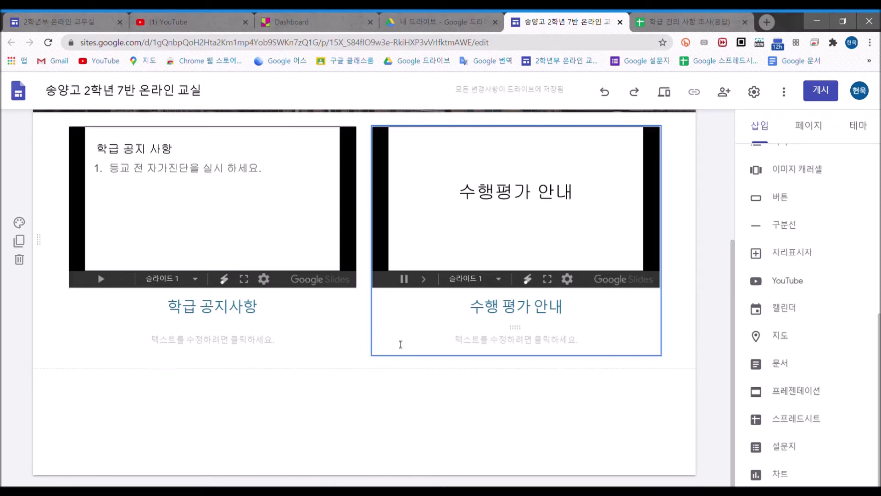
pyautogui.scroll(3, 437, 393)
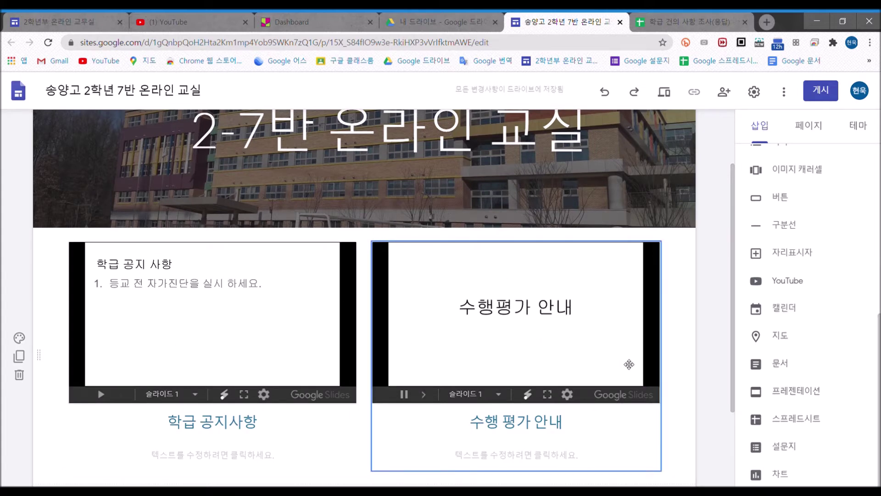
pyautogui.scroll(2, 685, 334)
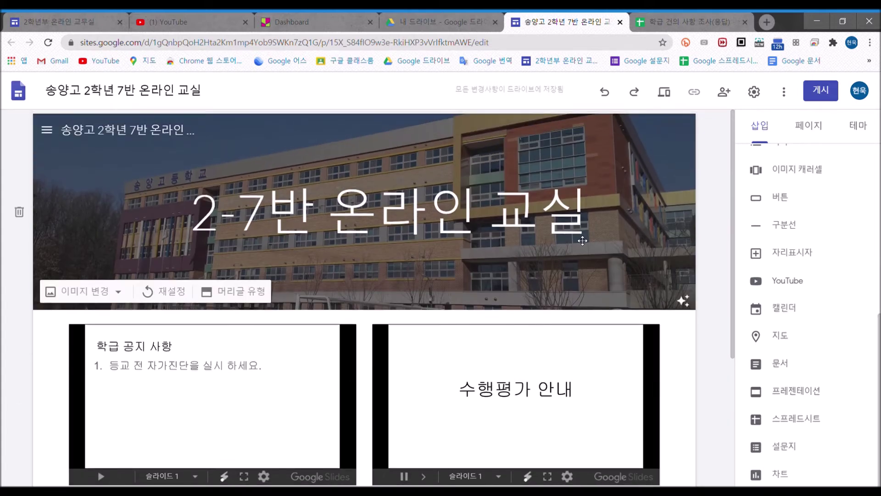
# Step: Open the site's 학급 건의사항 page and select the embedded suggestion form
pyautogui.click(47, 131)
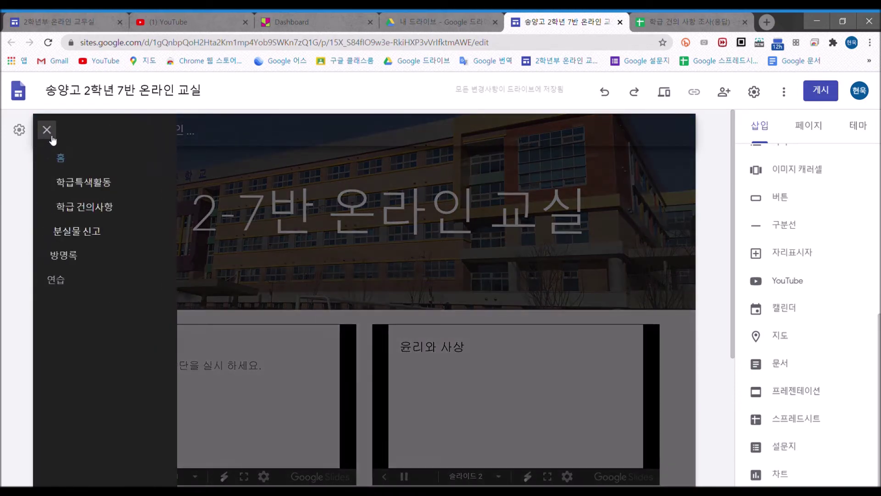
pyautogui.click(76, 210)
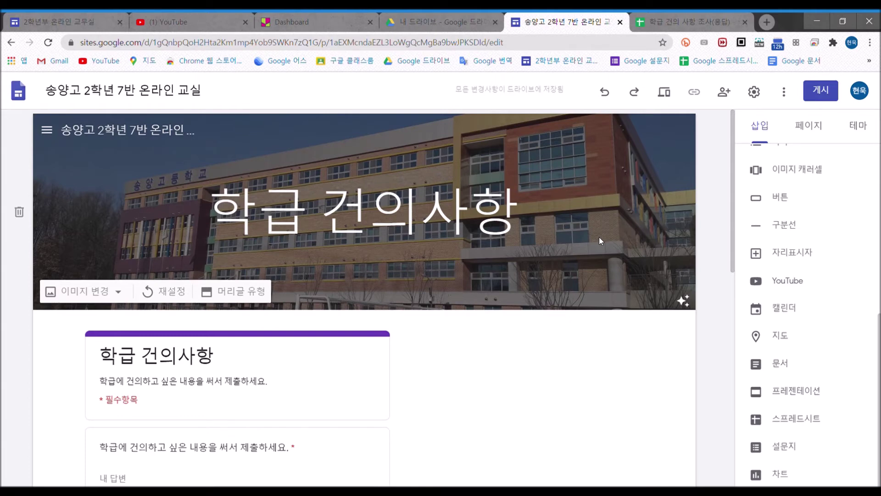
pyautogui.scroll(-3, 599, 257)
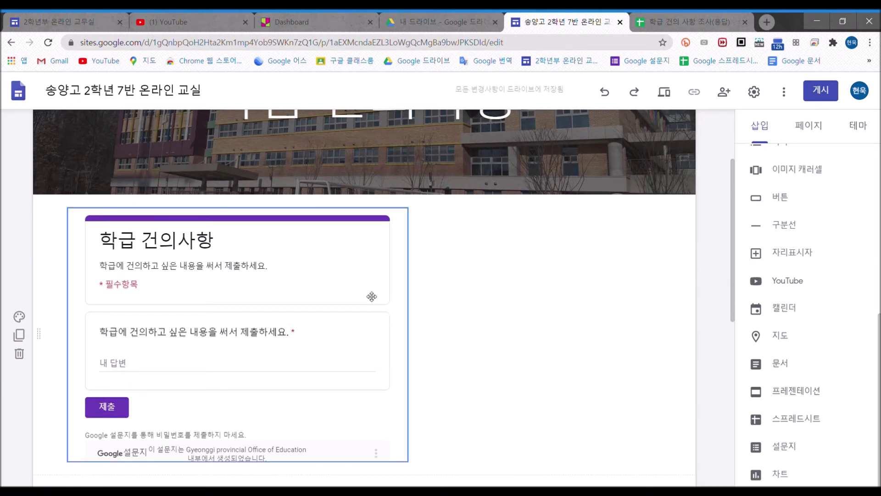
pyautogui.scroll(-2, 258, 209)
pyautogui.scroll(1, 258, 206)
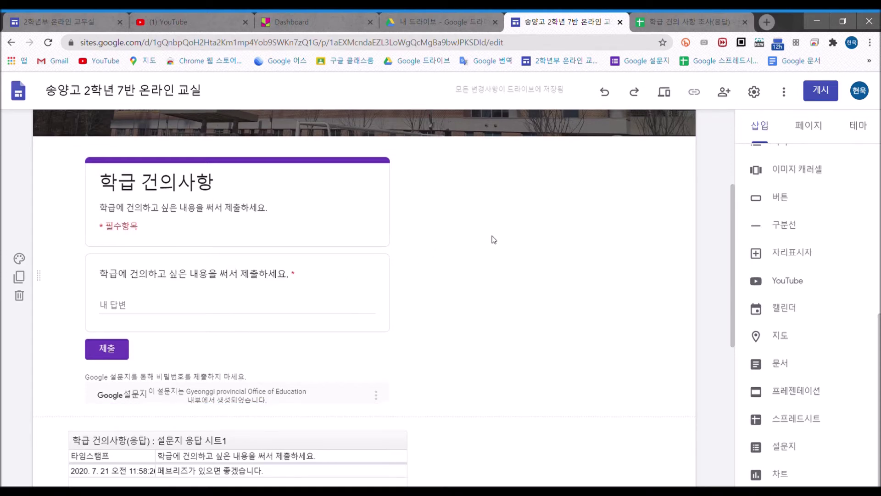
pyautogui.scroll(-1, 494, 235)
pyautogui.click(155, 256)
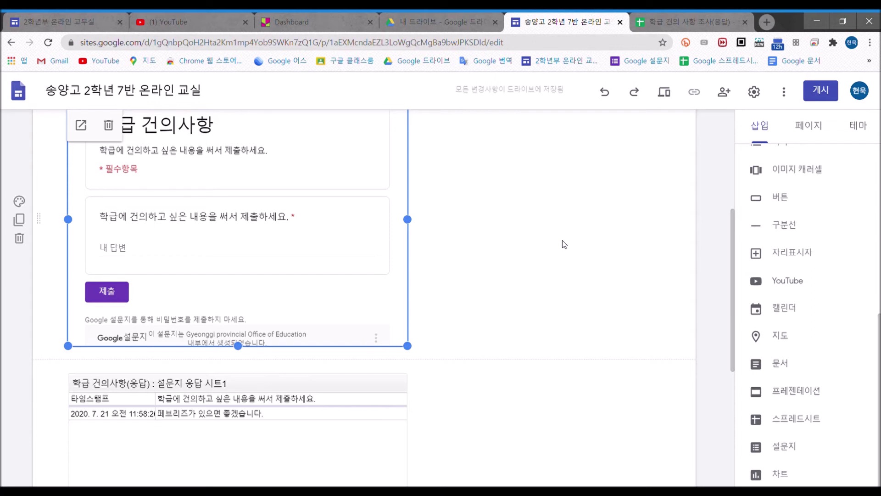
# Step: Examine the embedded suggestion form and the response spreadsheet placed below it on the 학급 건의사항 page
pyautogui.scroll(1, 607, 208)
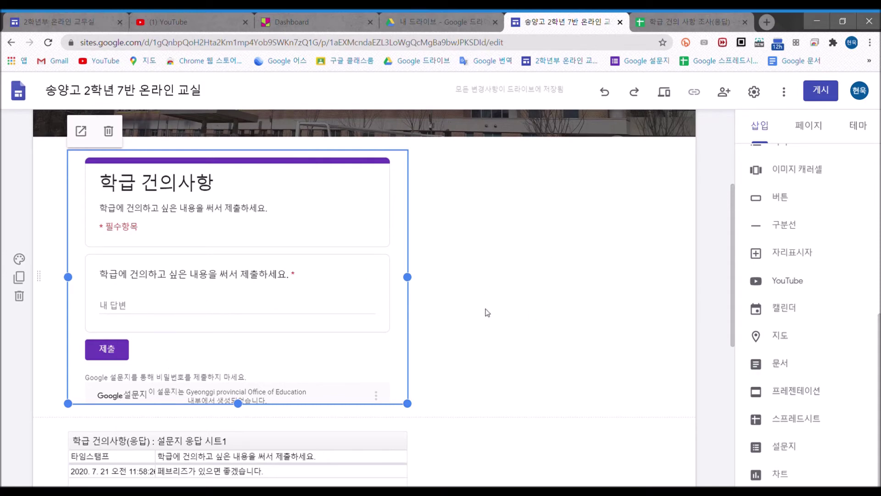
pyautogui.scroll(-4, 544, 268)
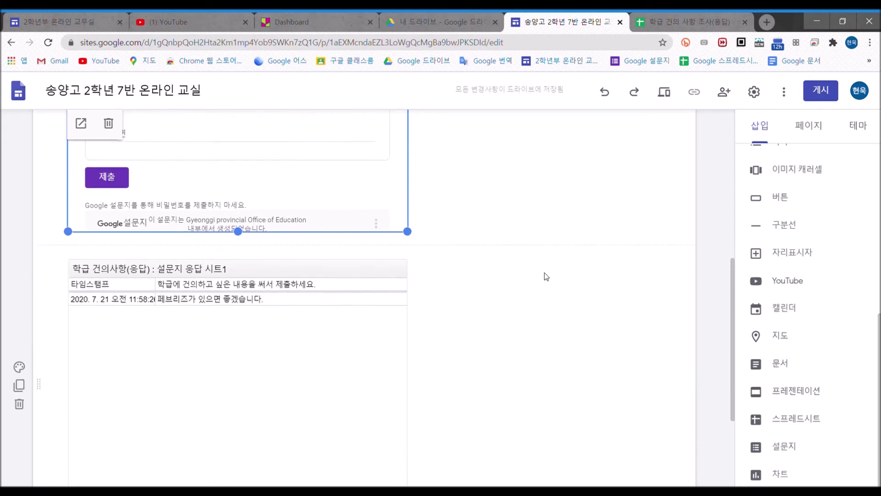
pyautogui.scroll(4, 527, 269)
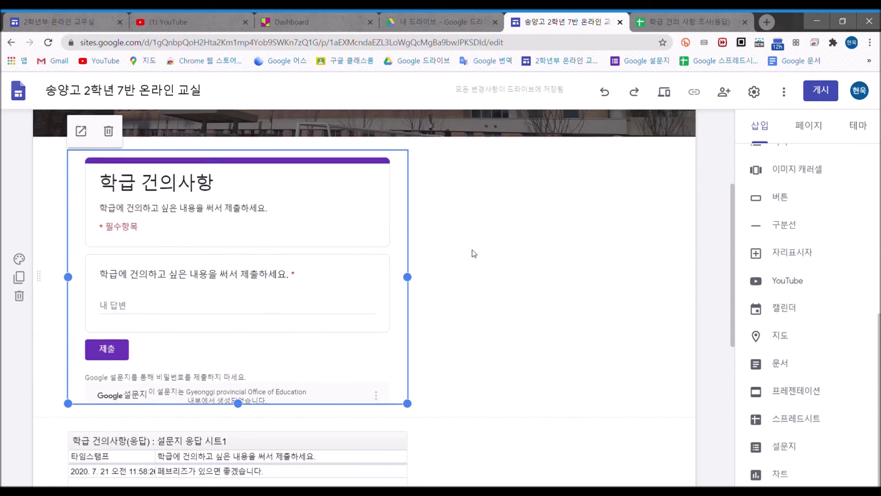
pyautogui.scroll(-4, 486, 264)
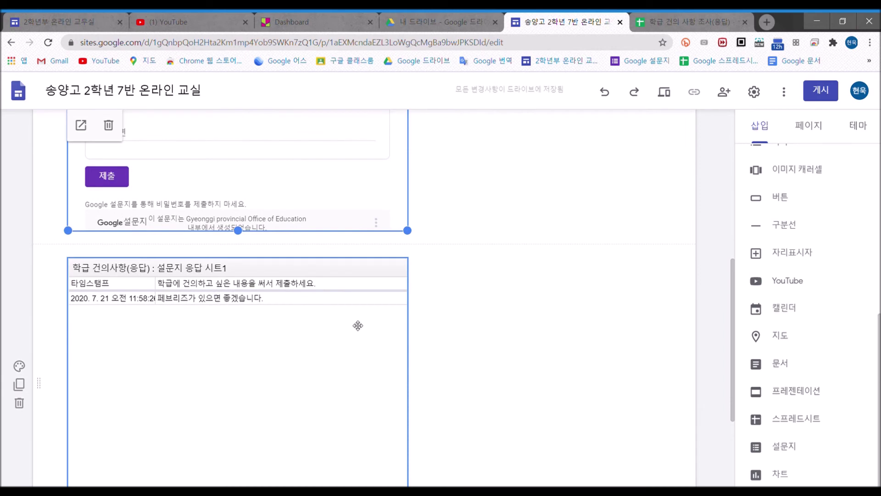
pyautogui.scroll(-1, 356, 324)
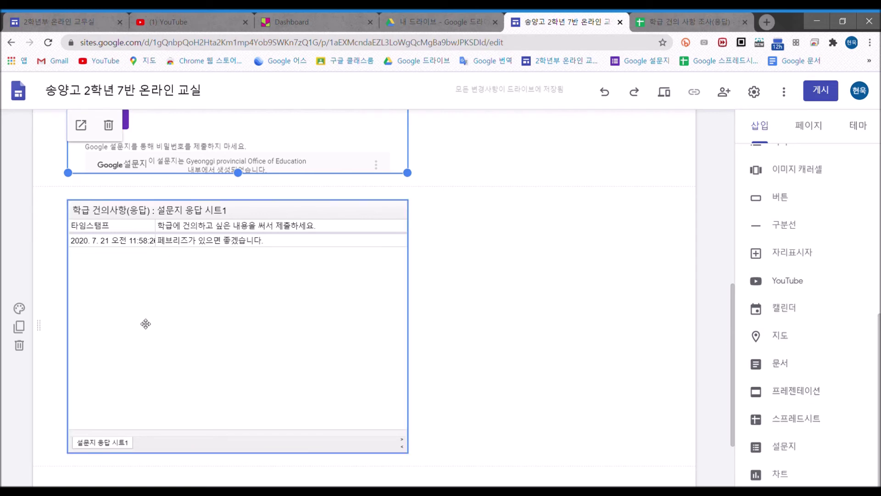
pyautogui.scroll(3, 505, 280)
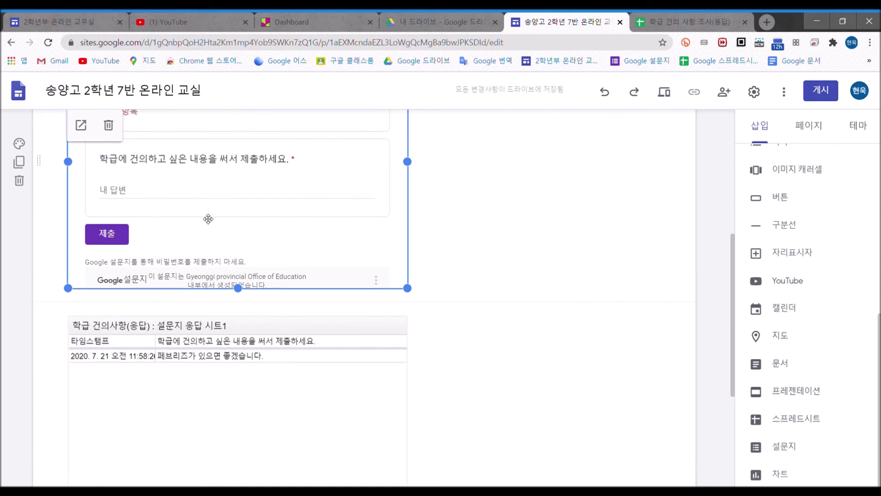
pyautogui.scroll(-3, 490, 265)
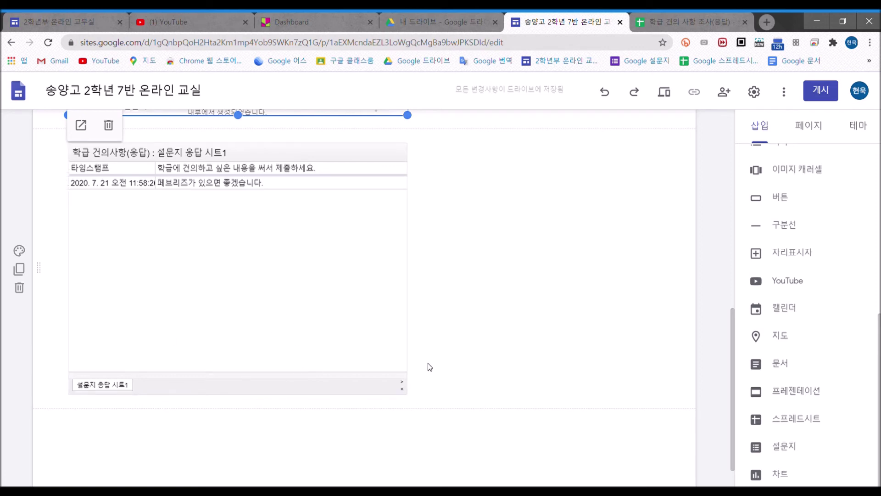
pyautogui.scroll(3, 505, 344)
pyautogui.scroll(5, 511, 341)
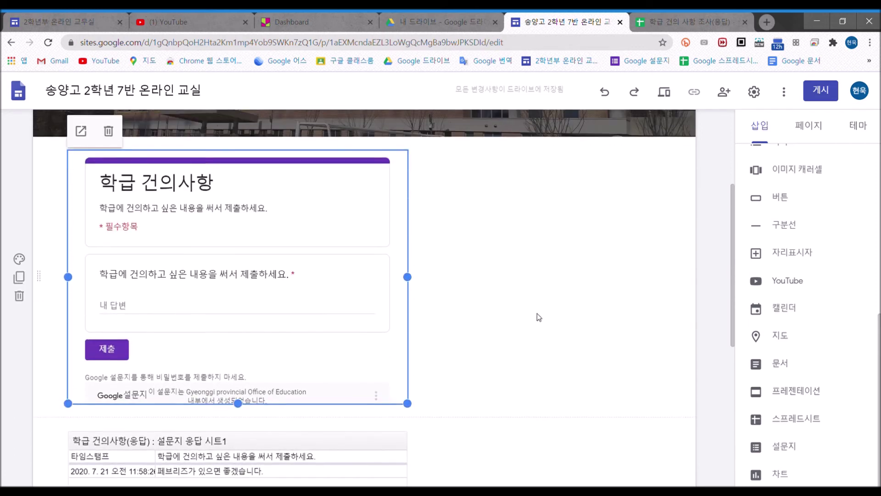
pyautogui.scroll(1, 516, 231)
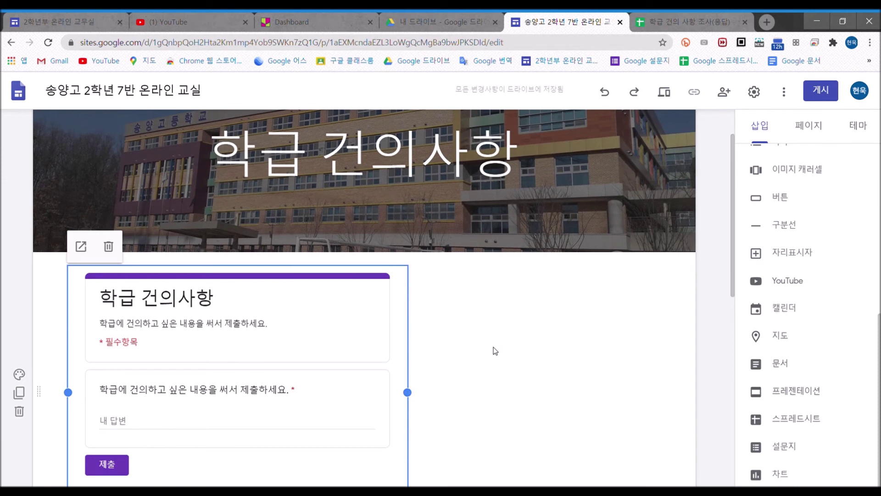
pyautogui.scroll(-1, 462, 309)
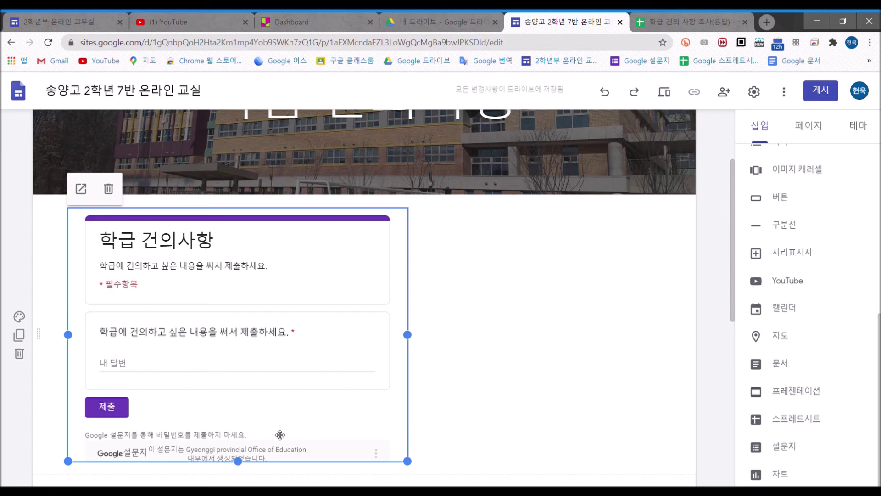
pyautogui.scroll(-1, 505, 298)
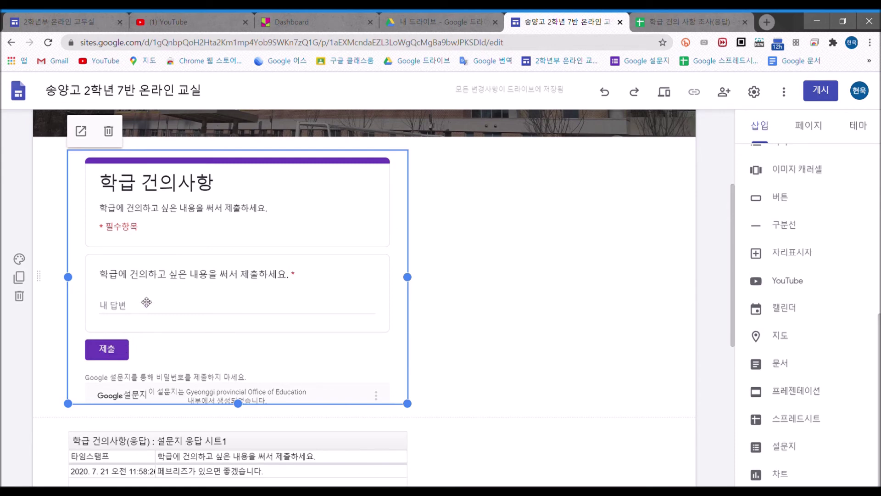
pyautogui.scroll(-3, 518, 247)
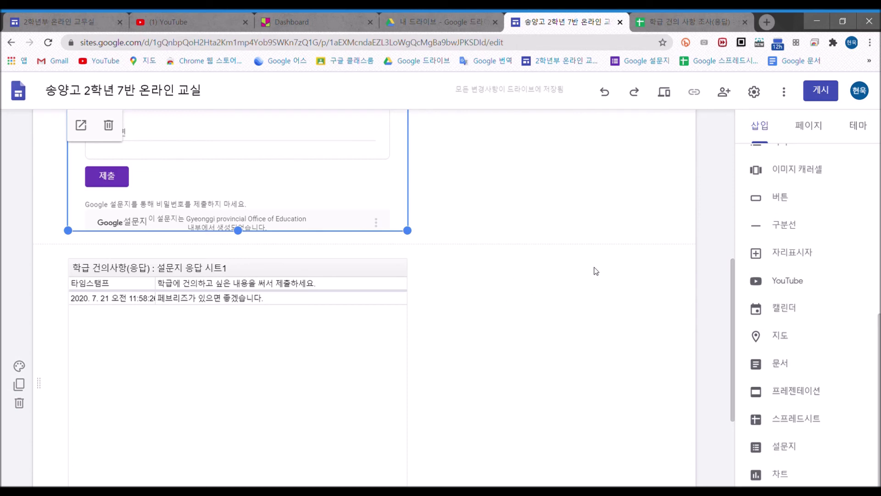
pyautogui.scroll(4, 597, 264)
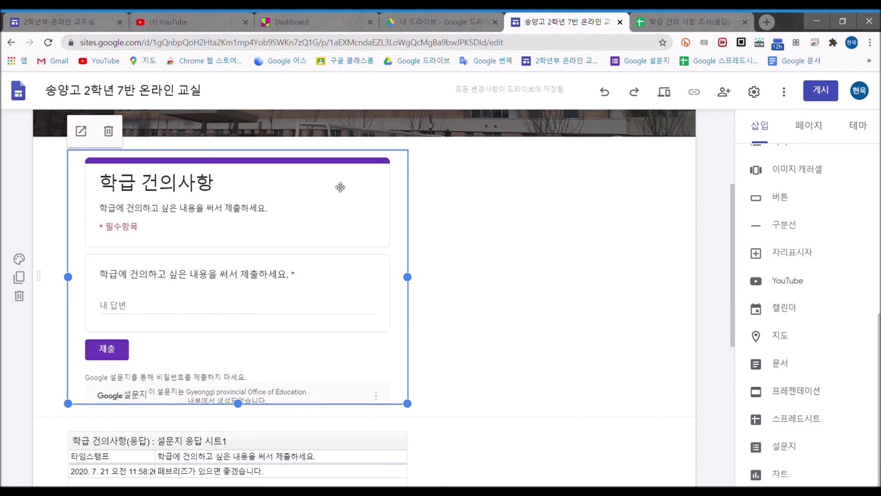
pyautogui.scroll(-3, 521, 266)
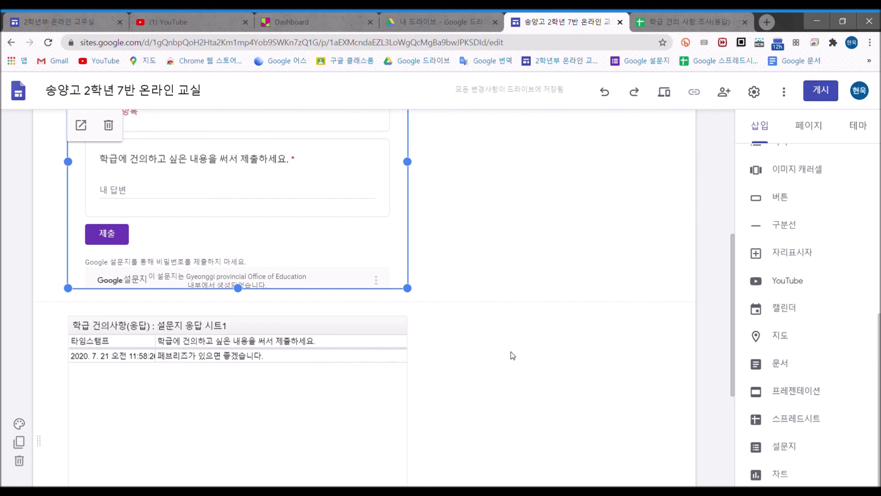
pyautogui.scroll(6, 526, 376)
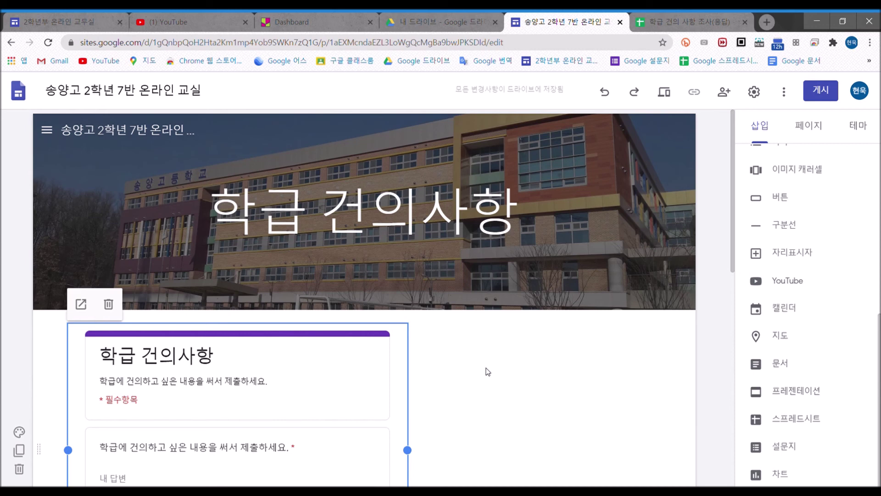
pyautogui.scroll(-2, 574, 328)
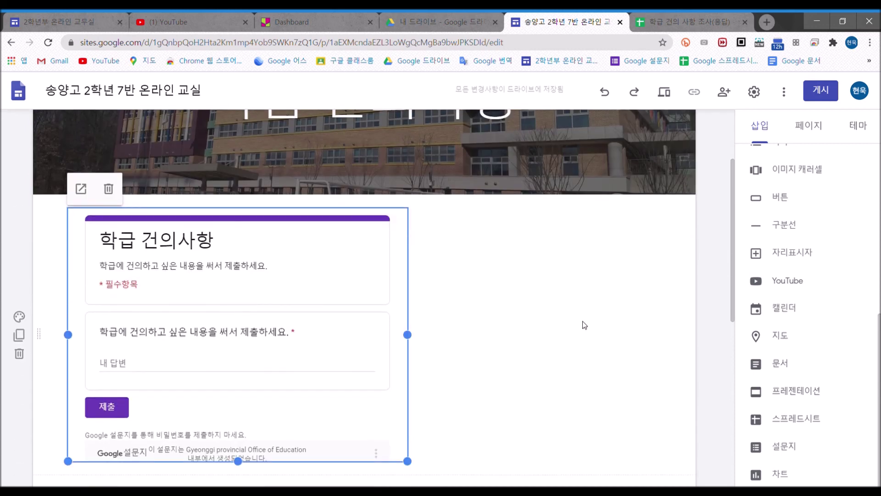
pyautogui.scroll(-2, 593, 329)
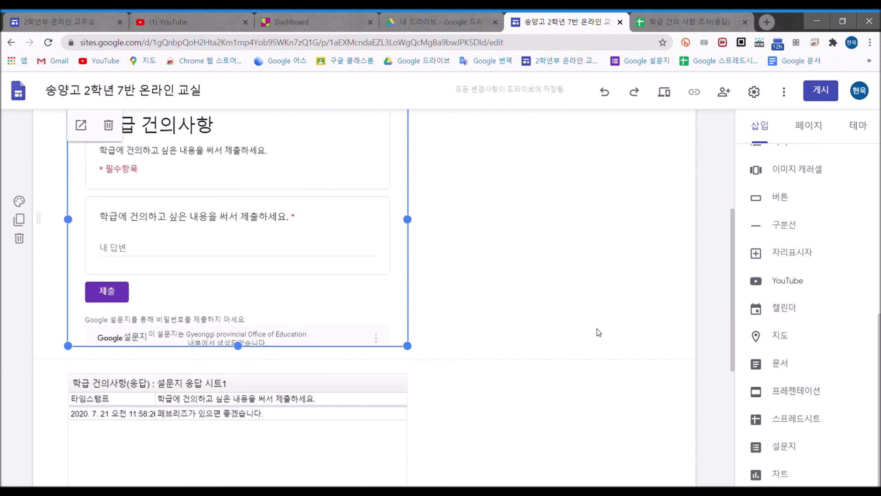